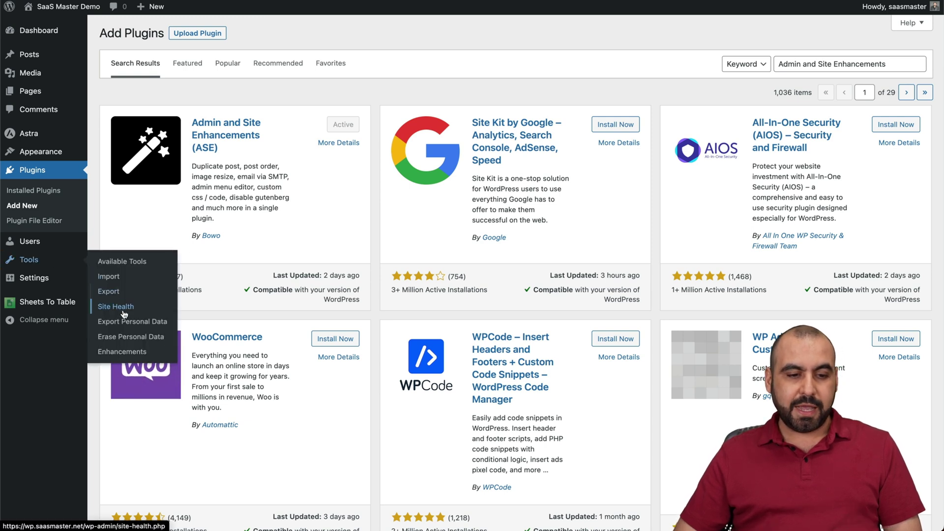
Step: Open the Admin and Site Enhancements (ASE) settings page from the Tools menu
left_click(121, 353)
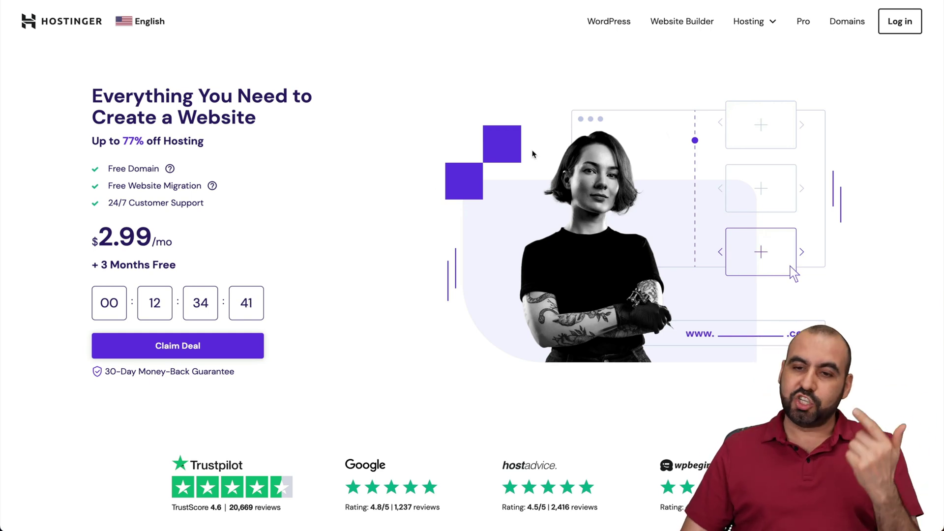
Step: Go to Hostinger's VPS Hosting page and add the KVM 2 plan to the cart
left_click(756, 27)
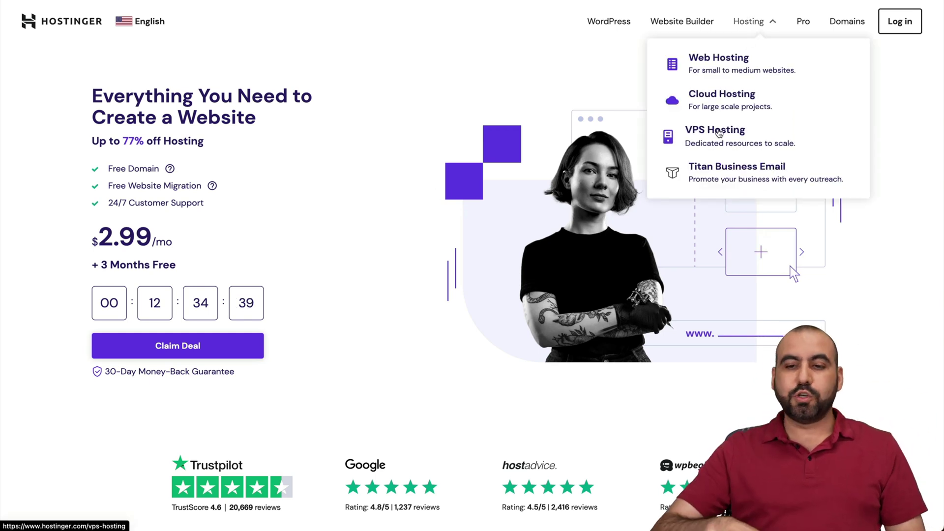
left_click(719, 131)
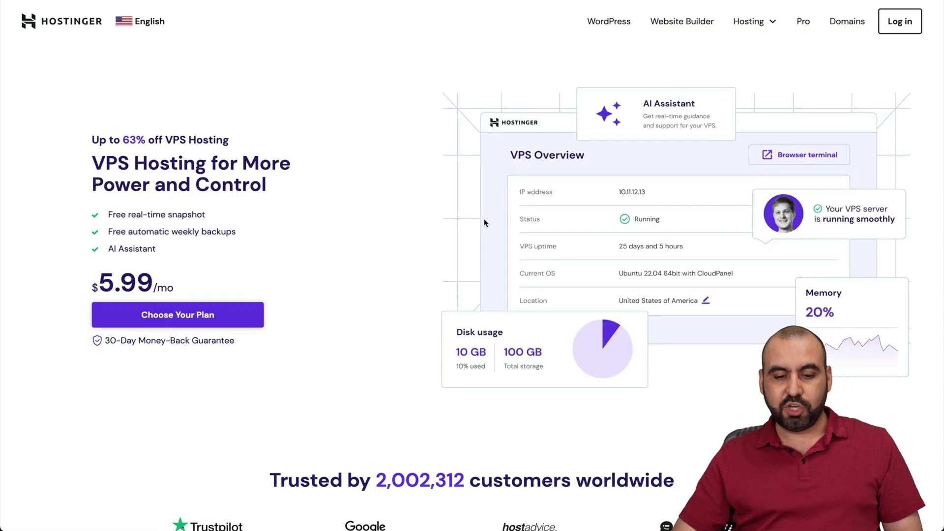
scroll(483, 223, "down", 6)
scroll(484, 223, "down", 3)
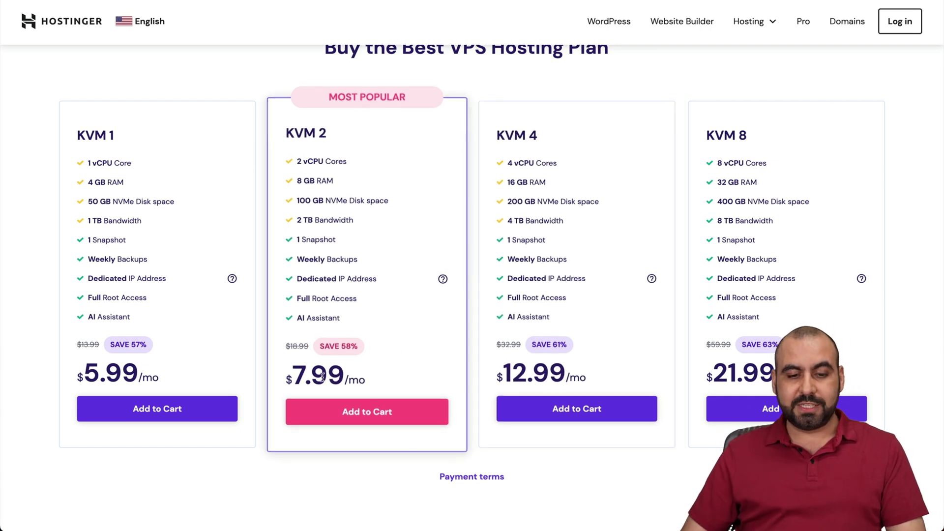
left_click(363, 414)
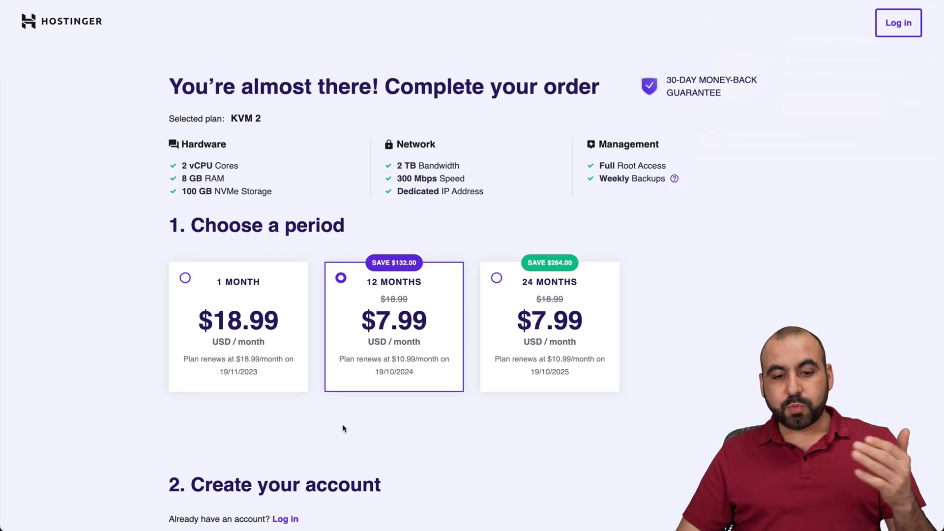
scroll(342, 424, "down", 1)
scroll(342, 424, "down", 1)
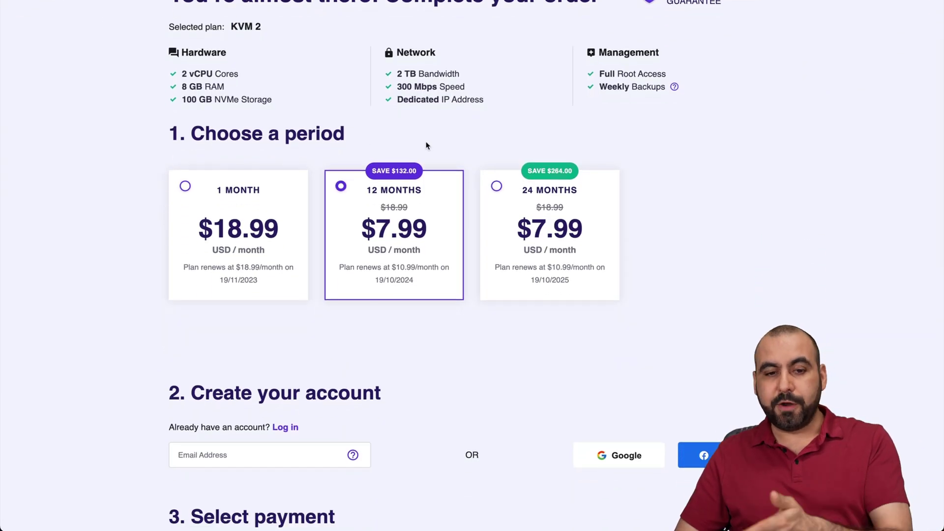
Step: Choose the 24-month billing period and apply the SAASMASTER coupon, bringing the total to $172.58
left_click(496, 187)
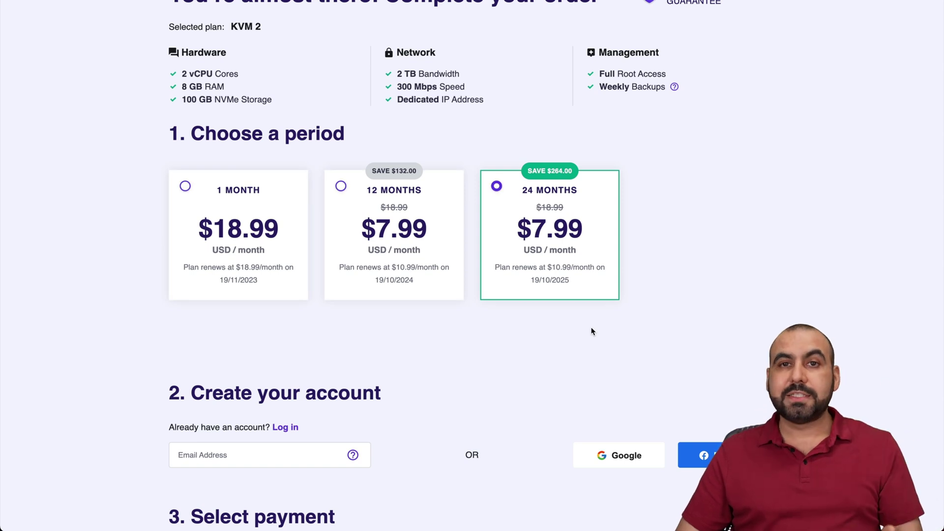
scroll(591, 331, "down", 1)
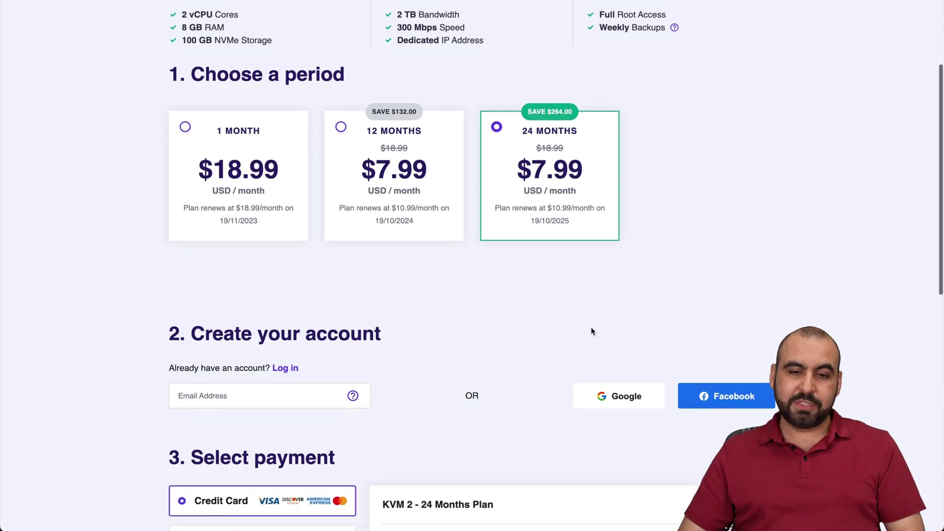
scroll(591, 331, "down", 5)
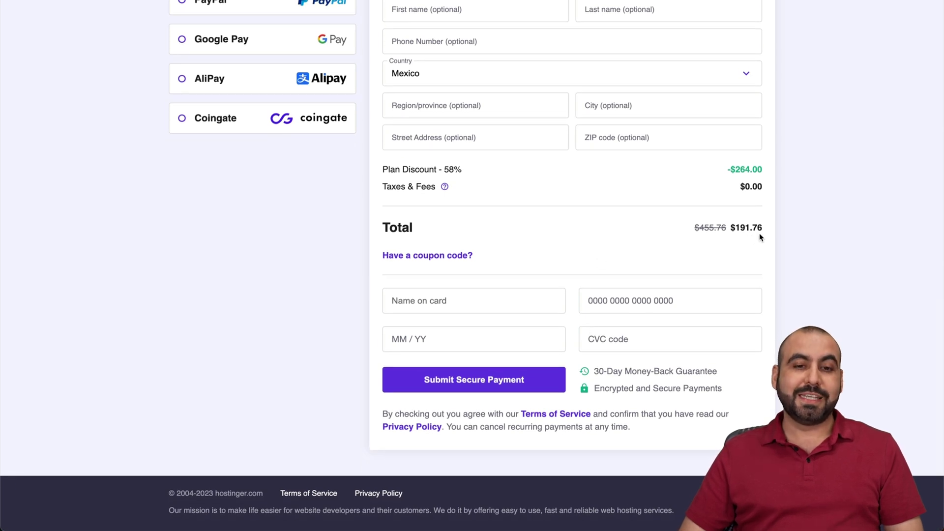
left_click(446, 254)
left_click(456, 284)
type("SMAST")
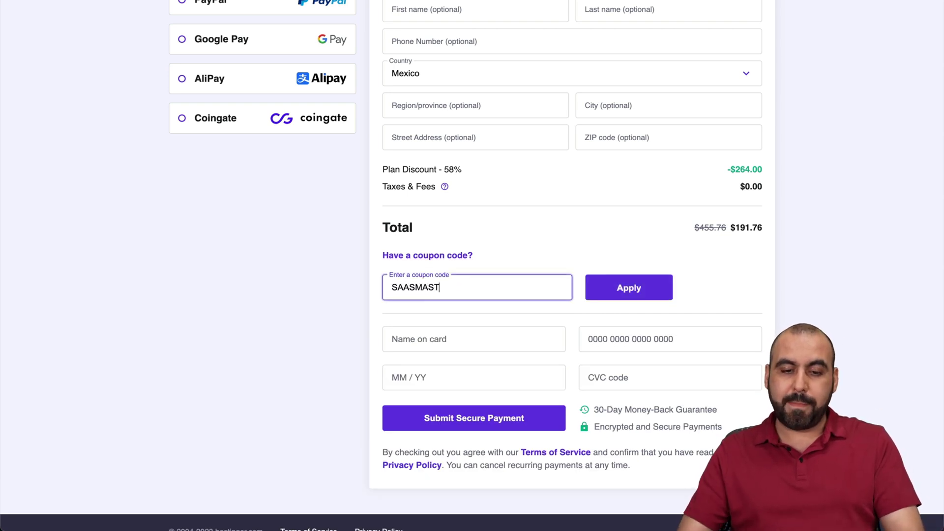
type("ER")
left_click(634, 288)
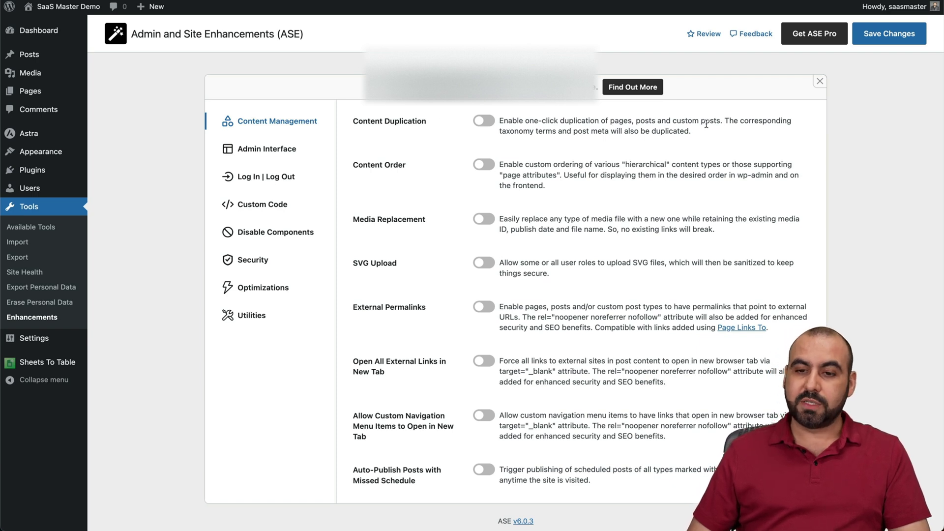
left_click(483, 120)
left_click(483, 121)
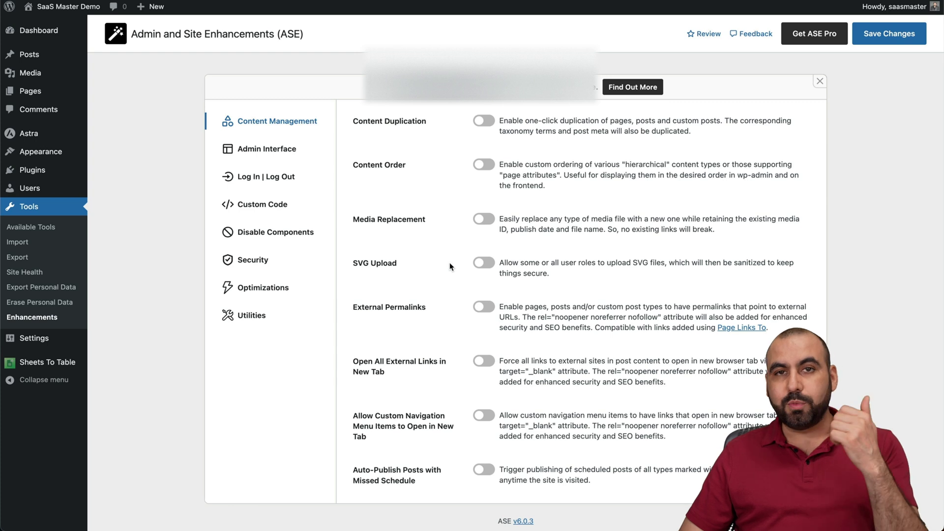
Step: Turn on SVG Upload and expand its list of allowed roles
left_click(483, 264)
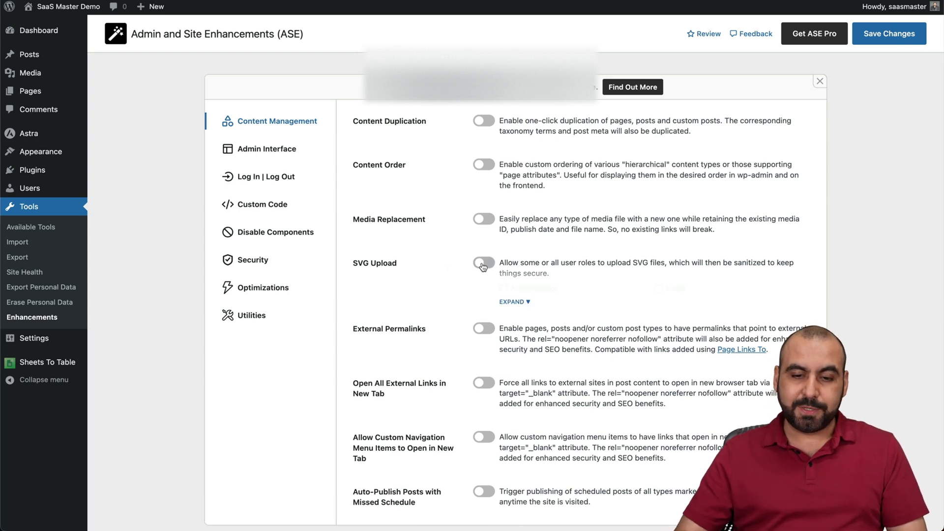
left_click(517, 302)
scroll(523, 306, "down", 1)
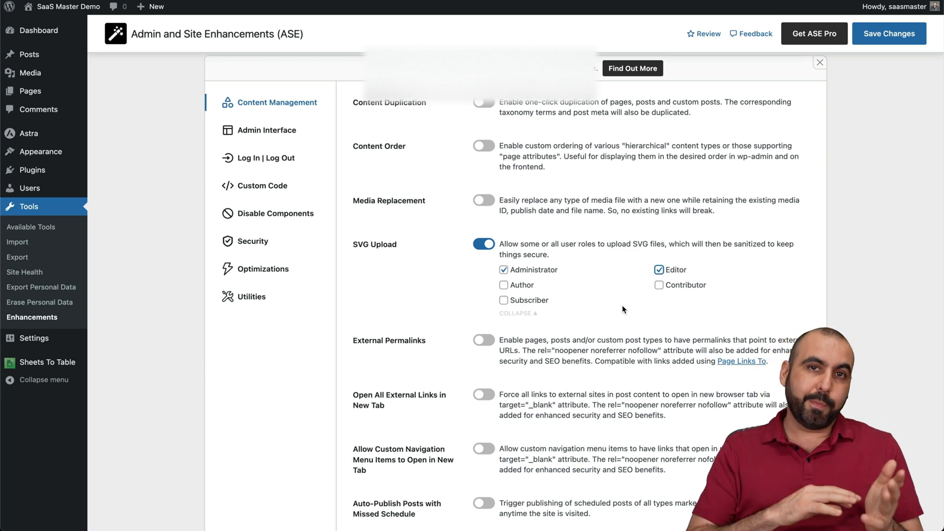
scroll(622, 309, "down", 1)
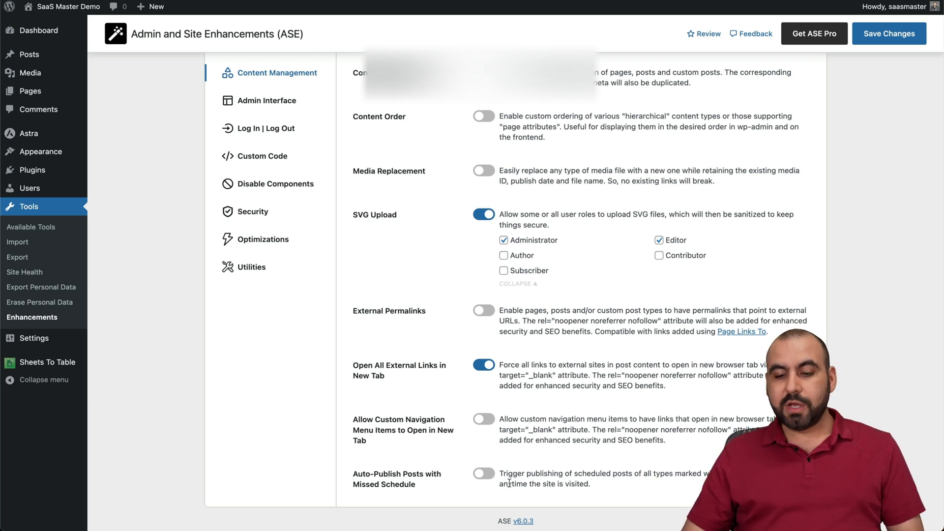
scroll(509, 483, "up", 2)
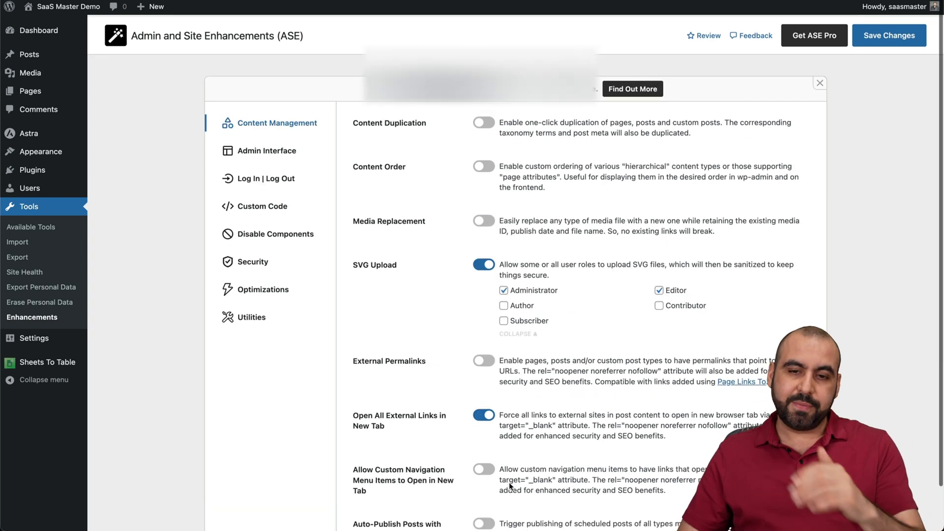
Step: In Admin Interface, enable Clean Up Admin Bar and remove the WordPress logo menu and Help tab
left_click(268, 148)
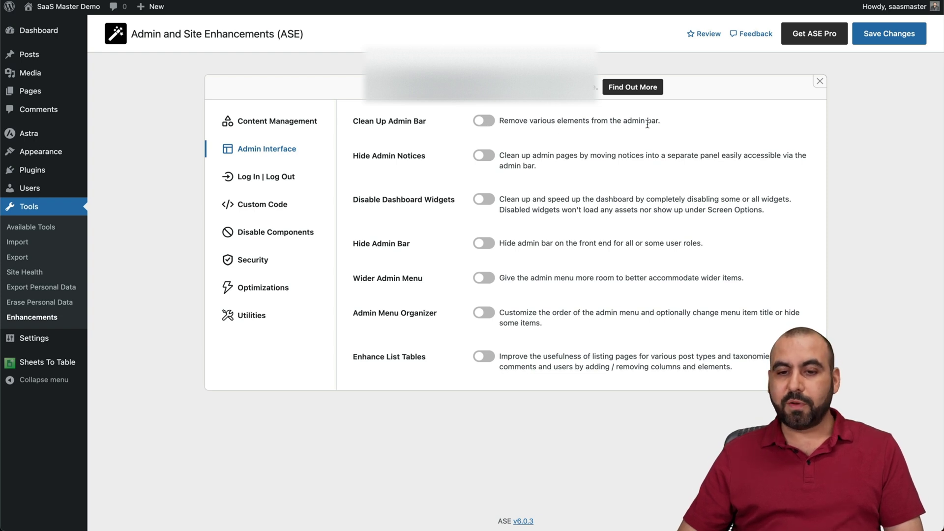
left_click(488, 127)
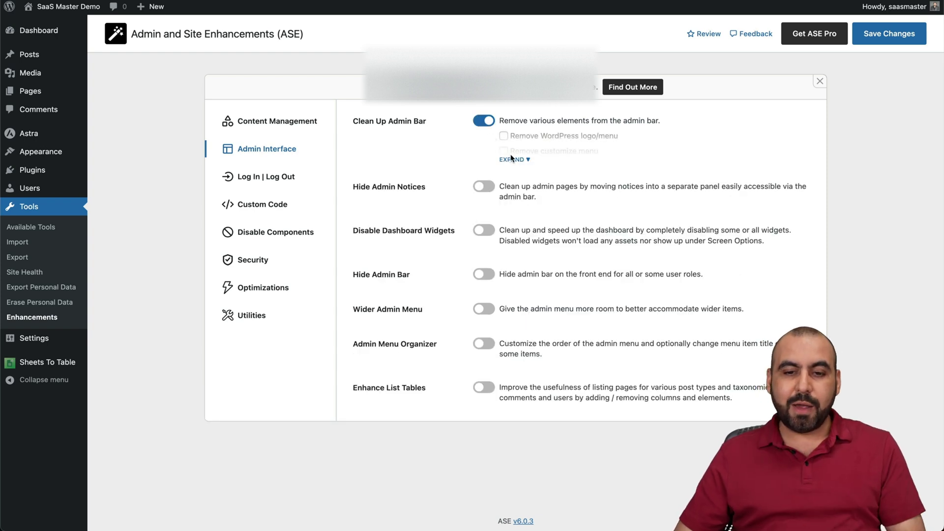
left_click(513, 159)
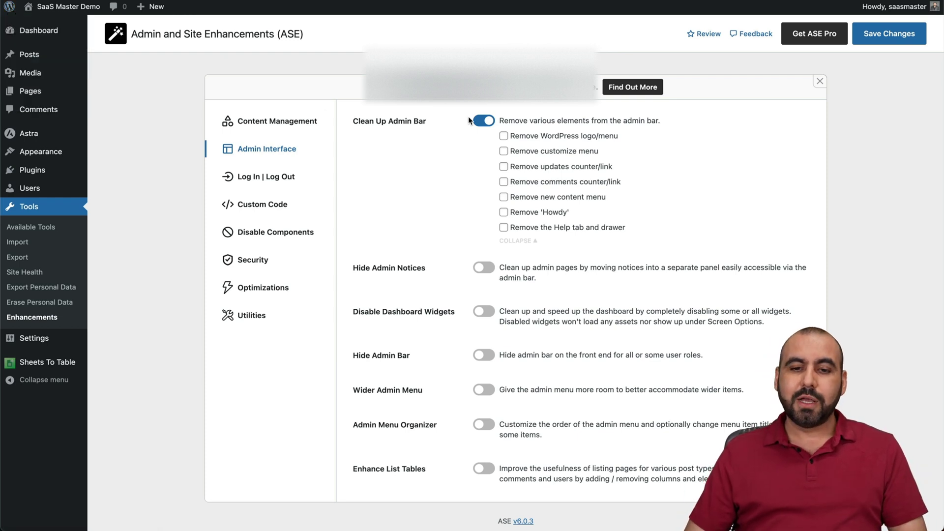
left_click(504, 136)
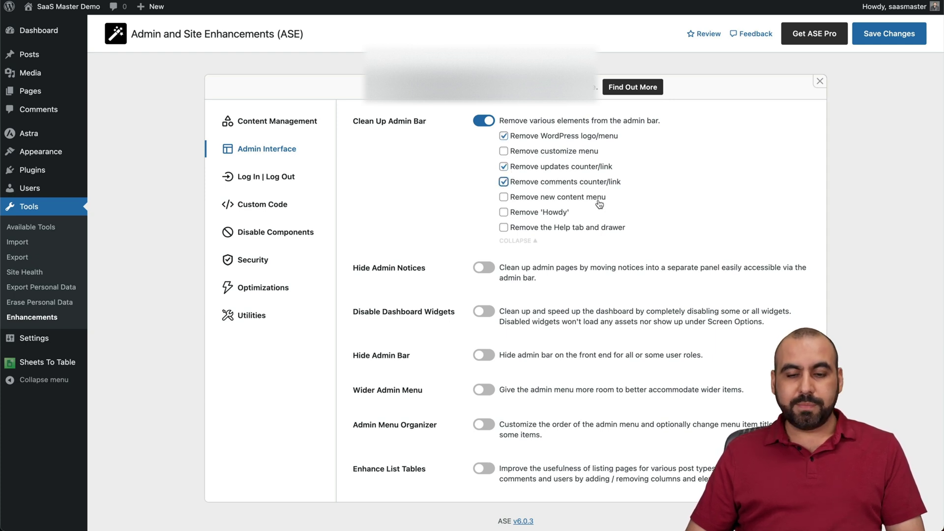
left_click(503, 228)
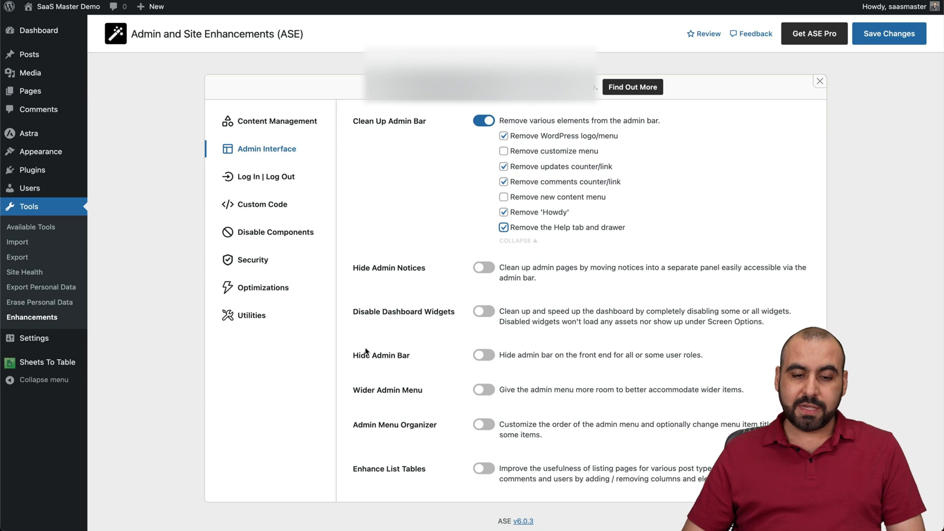
Step: Enable Hide Admin Bar for Authors, then switch on Admin Menu Organizer
left_click(480, 357)
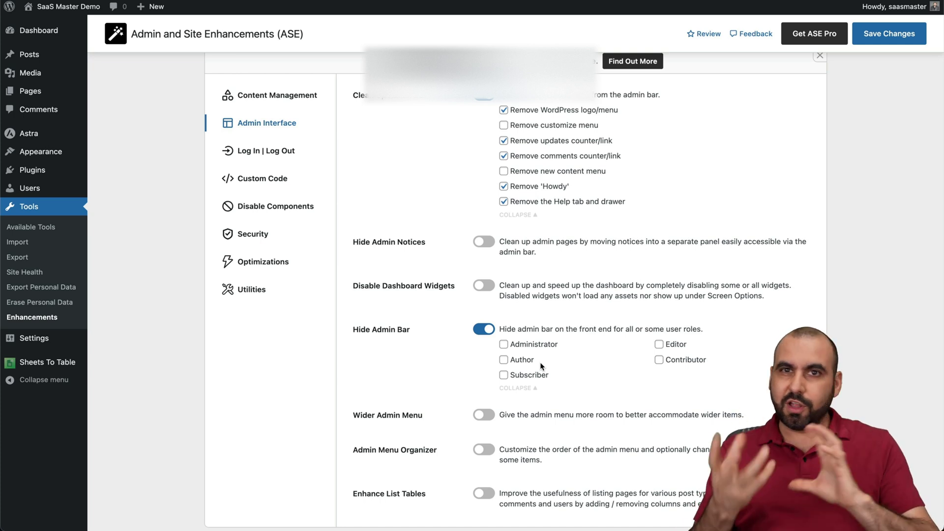
left_click(520, 363)
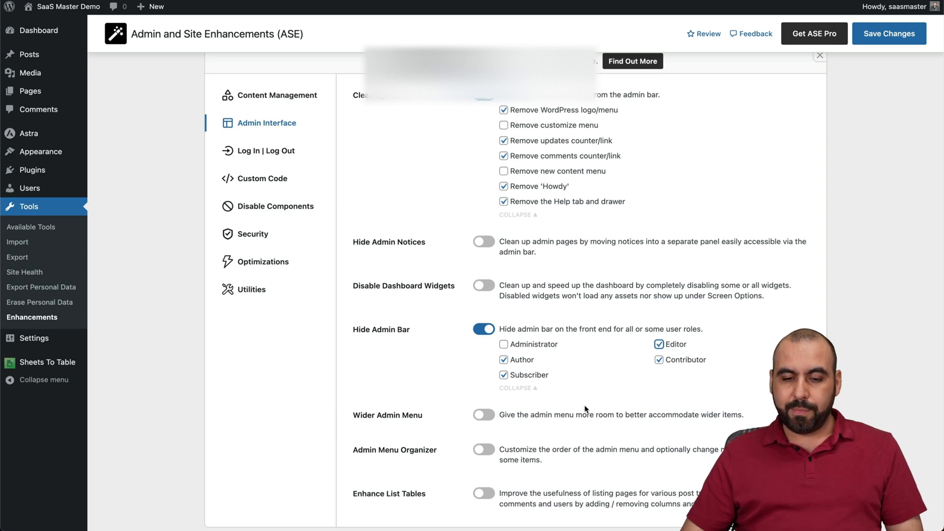
scroll(585, 409, "down", 1)
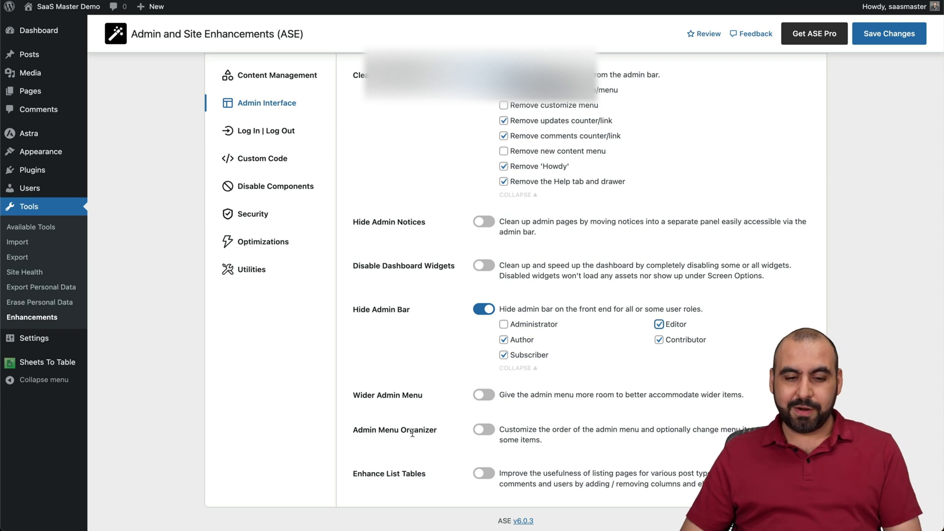
left_click(484, 431)
scroll(520, 438, "down", 1)
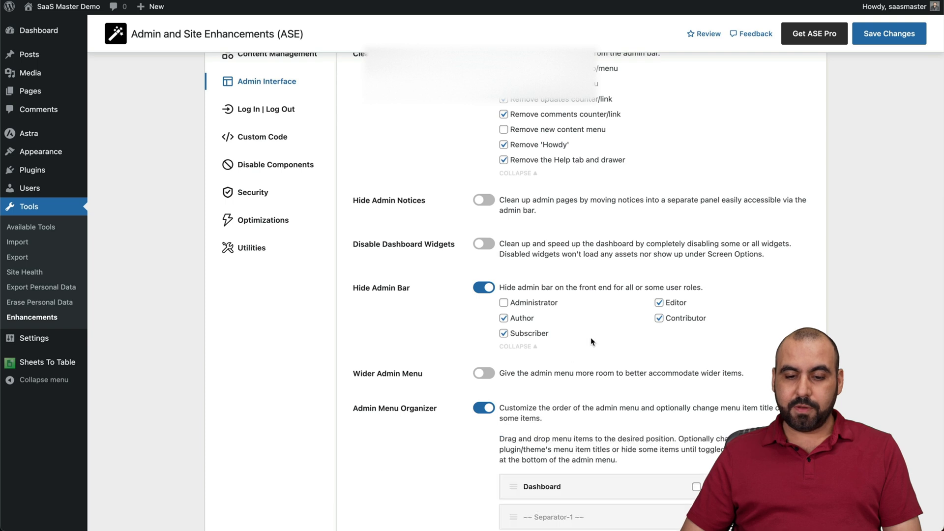
scroll(592, 337, "down", 5)
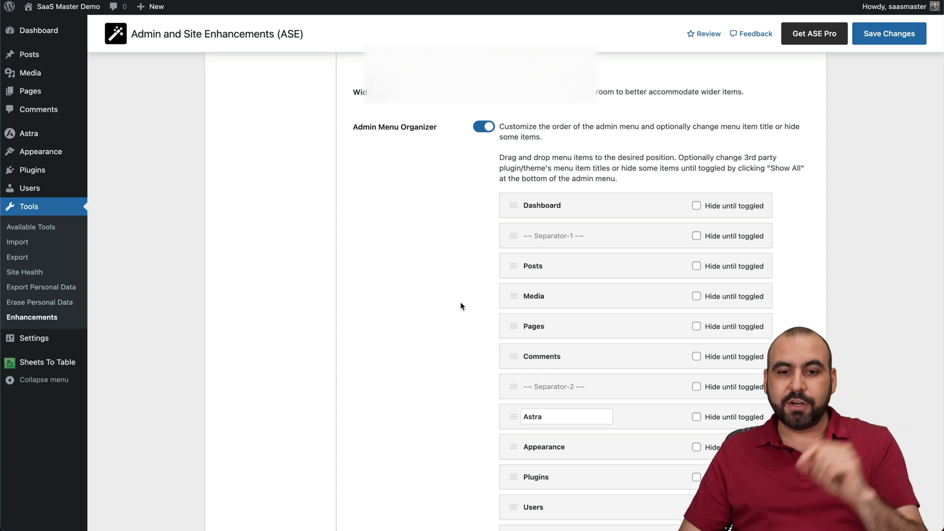
scroll(461, 302, "down", 3)
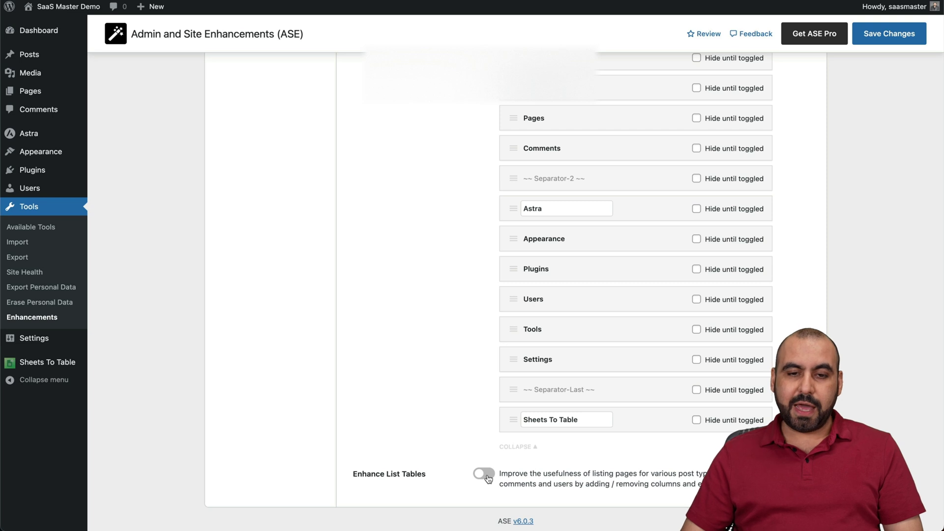
scroll(418, 352, "up", 10)
Step: Switch to ASE's Log In | Log Out settings
left_click(273, 176)
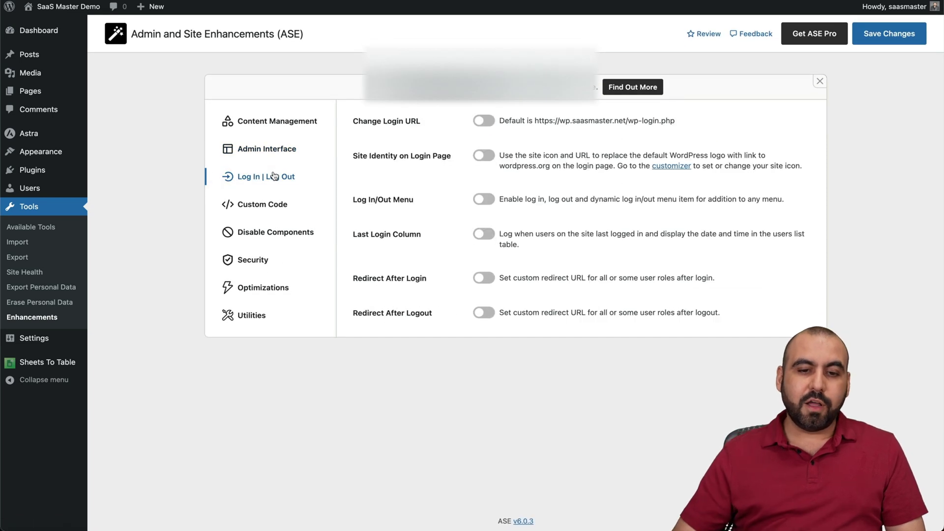
left_click(483, 121)
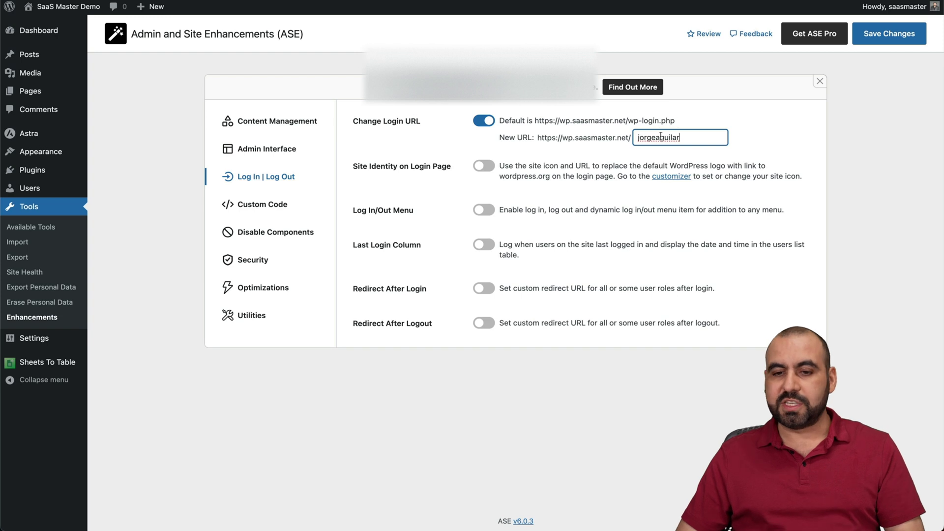
left_click(484, 121)
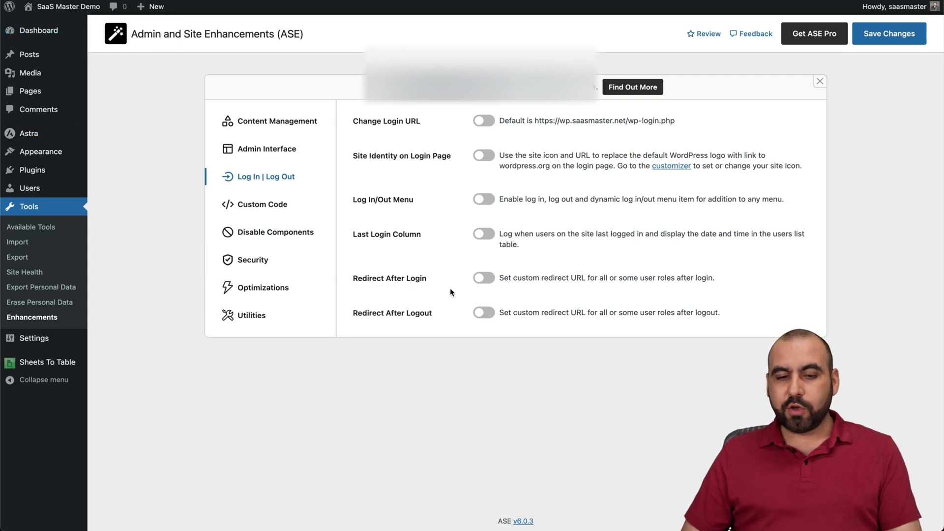
left_click(485, 279)
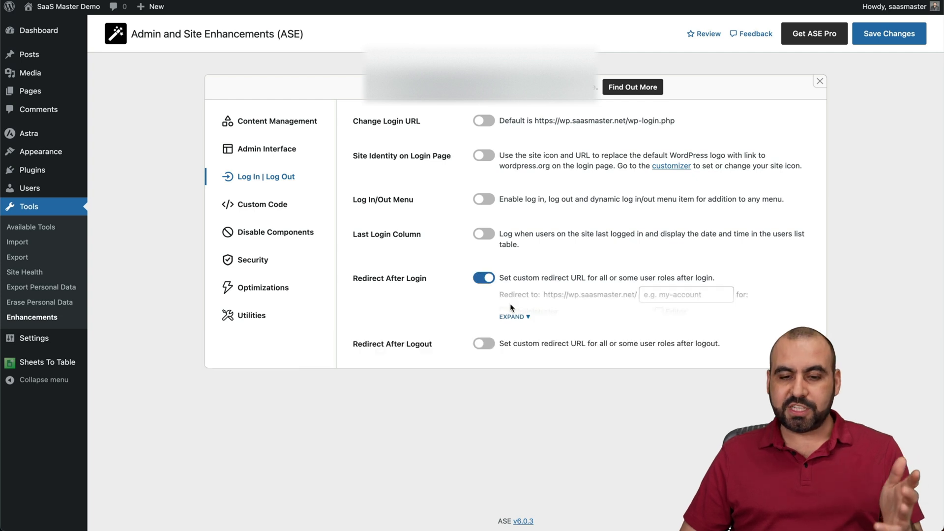
left_click(527, 317)
left_click(674, 295)
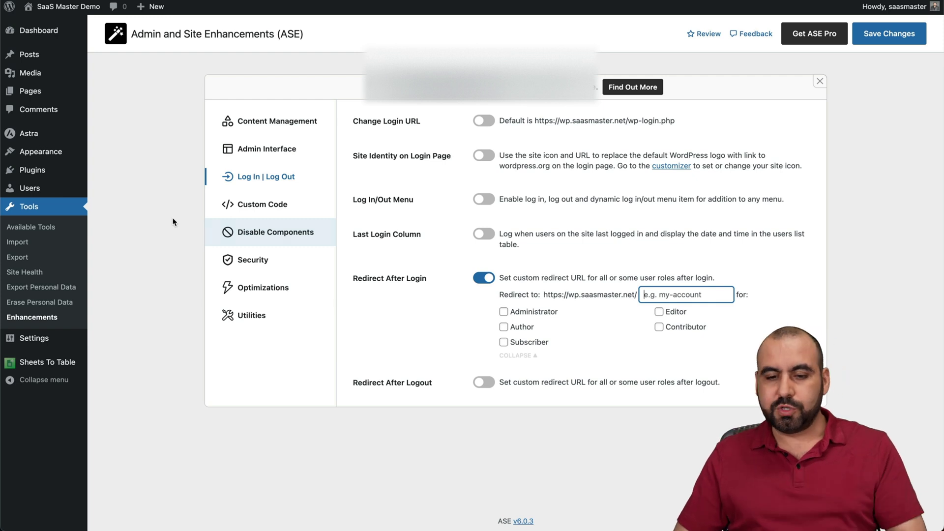
left_click(505, 313)
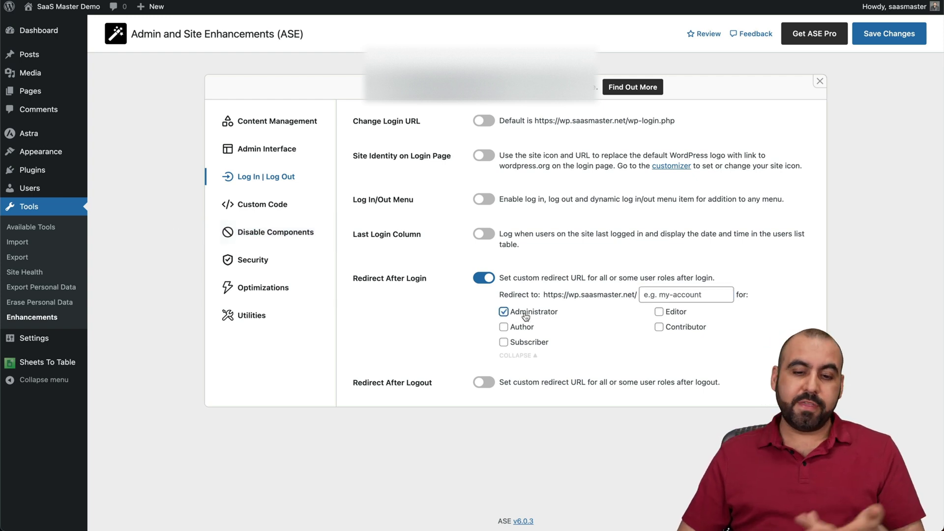
left_click(485, 279)
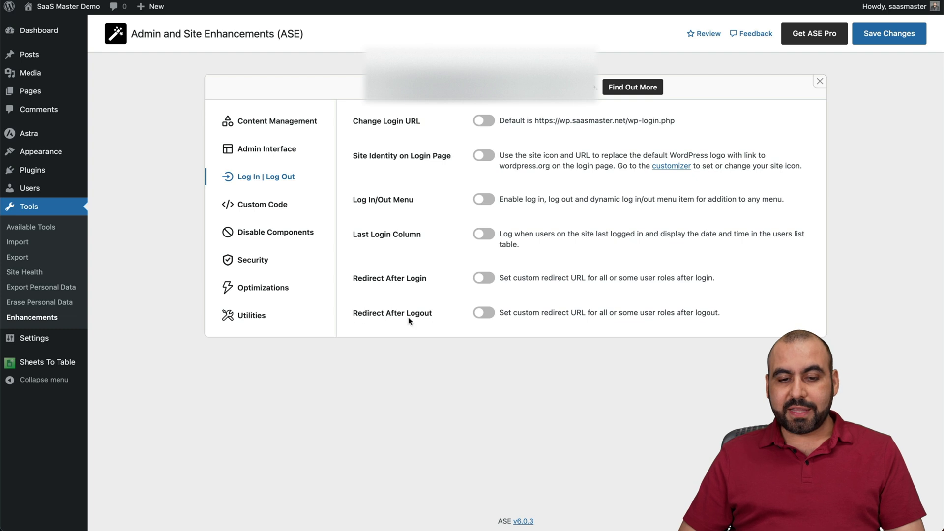
left_click(485, 316)
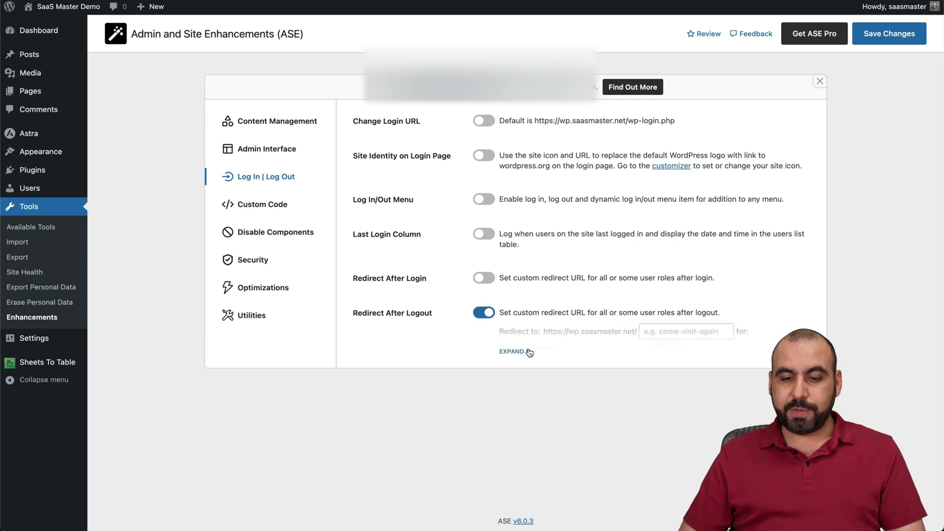
left_click(512, 352)
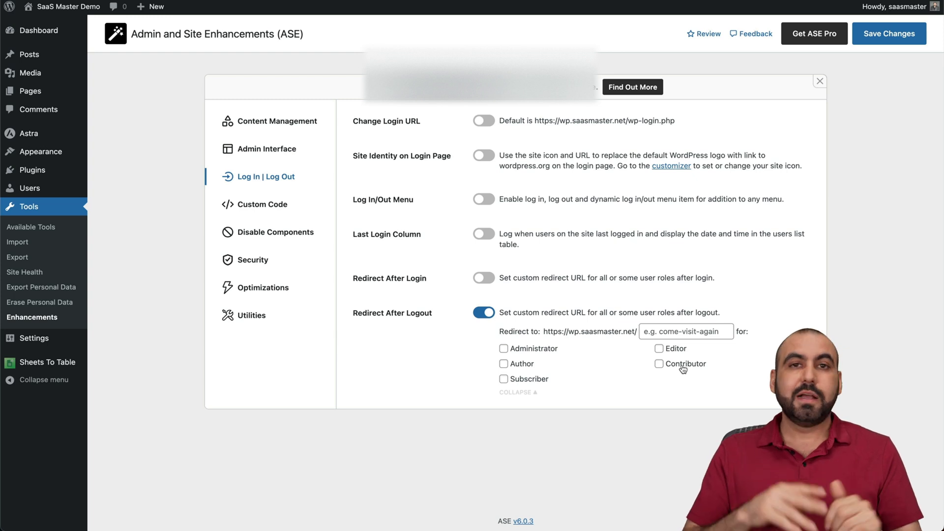
left_click(483, 315)
left_click(484, 314)
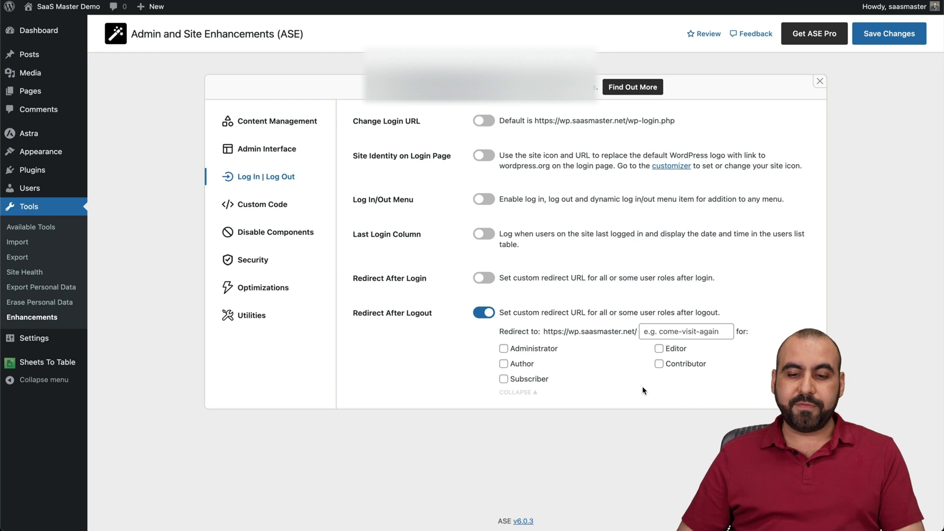
left_click(662, 332)
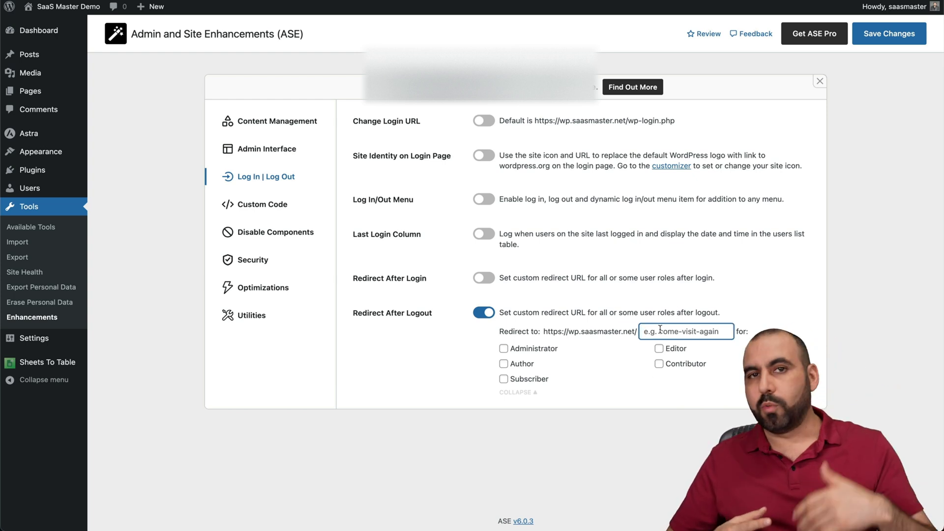
left_click(484, 313)
left_click(264, 210)
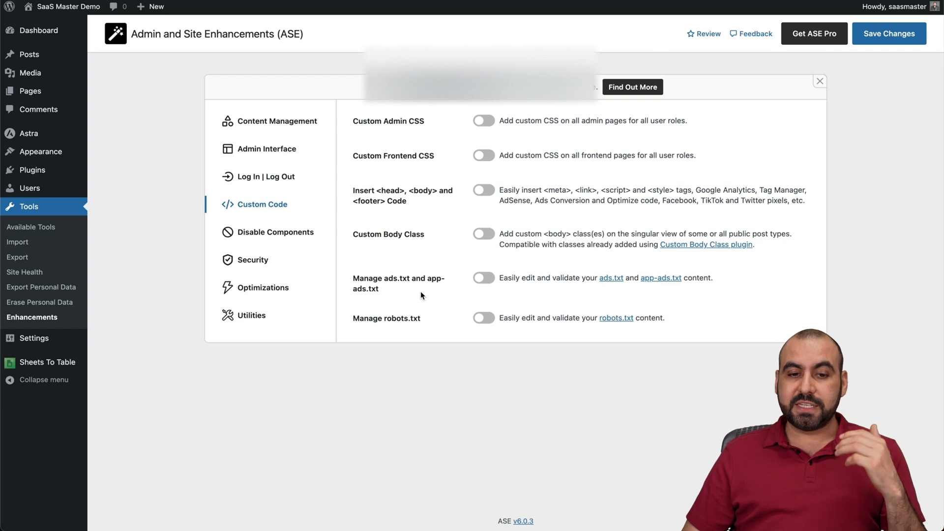
Step: Try Custom Frontend CSS and head/body/footer code insertion on and off, then move to Disable Components
left_click(484, 155)
left_click(514, 194)
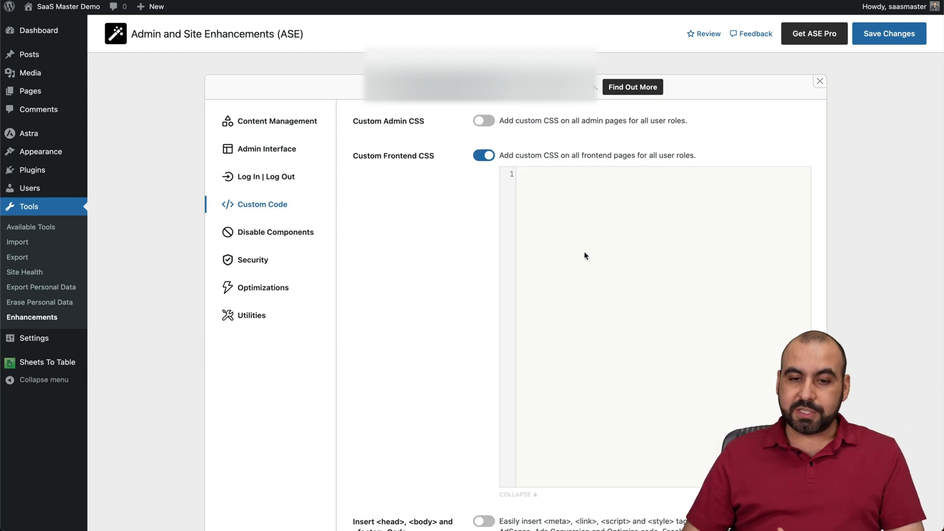
left_click(485, 155)
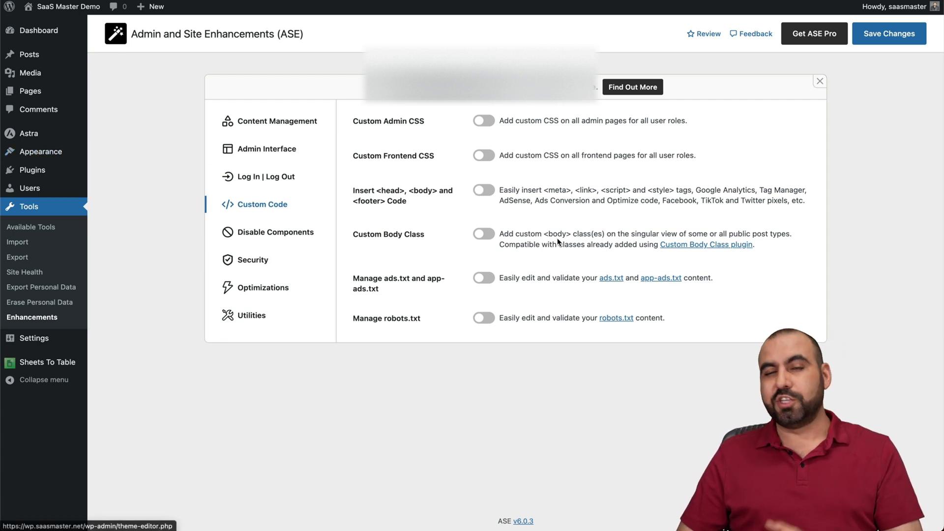
left_click(485, 192)
left_click(486, 194)
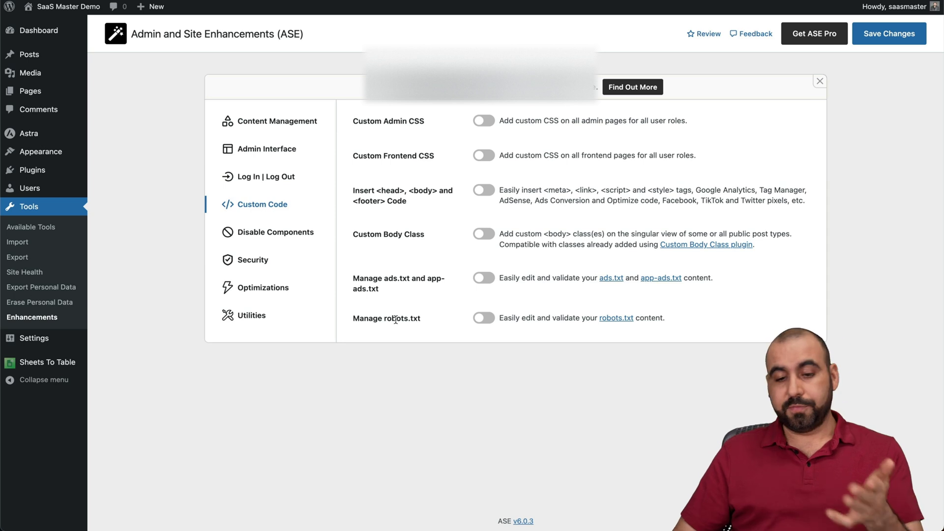
left_click(265, 231)
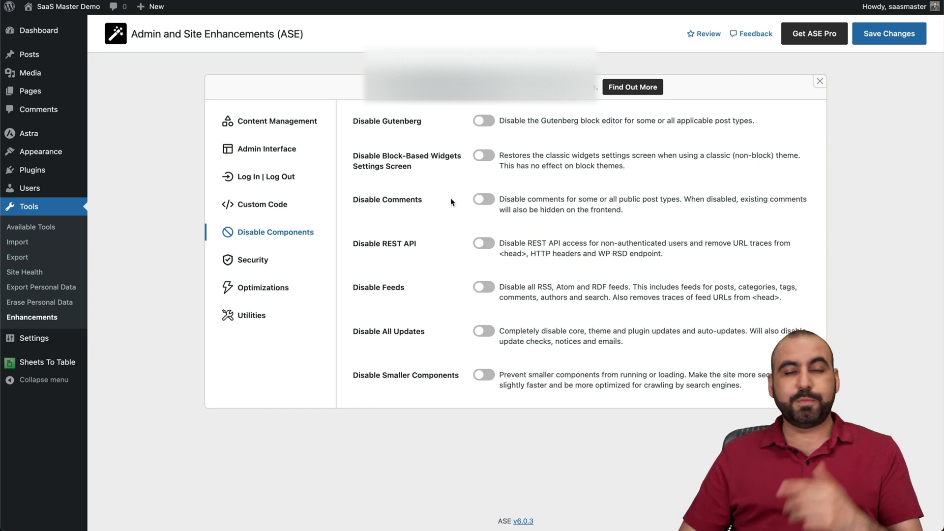
Step: Enable Disable Comments including Pages, then move to the Security settings
left_click(485, 201)
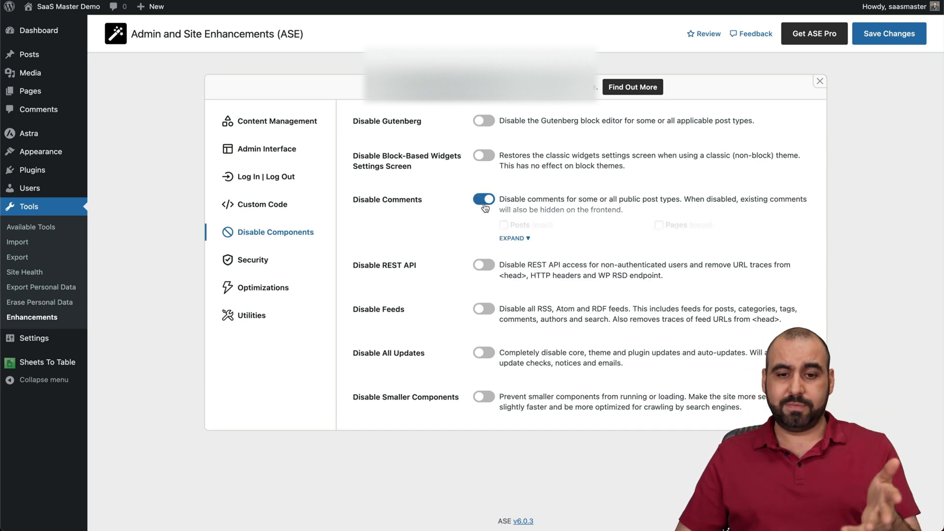
left_click(510, 238)
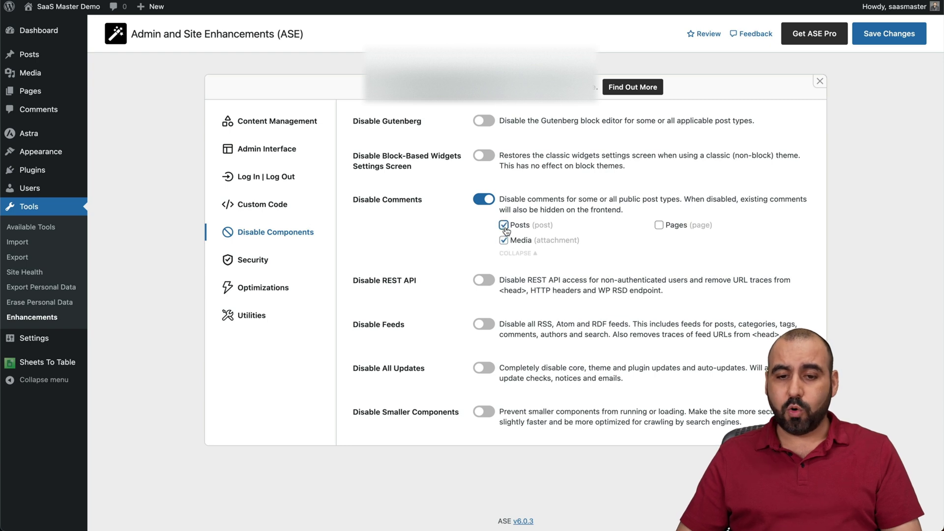
left_click(658, 228)
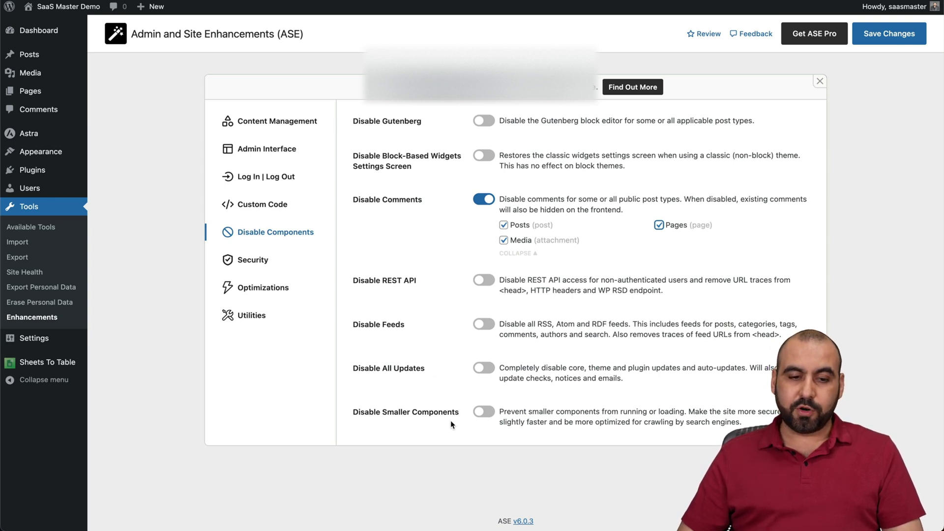
left_click(265, 264)
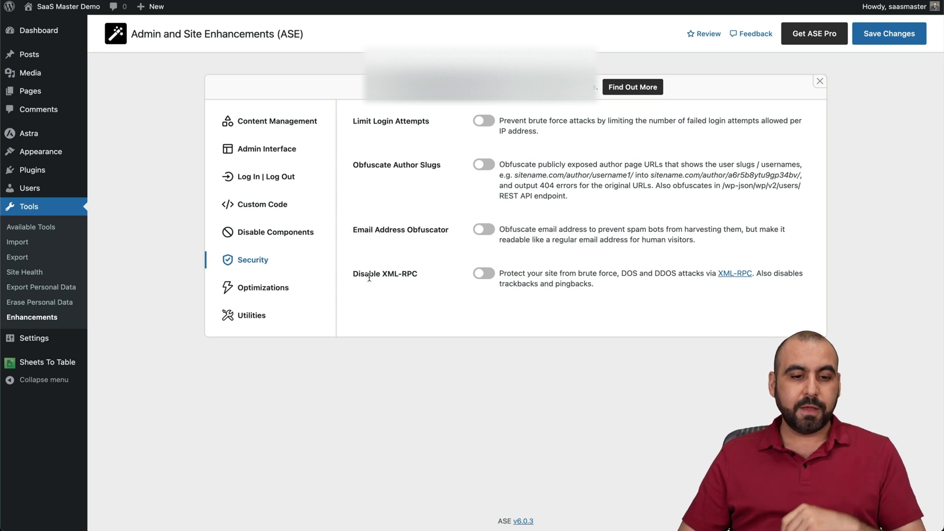
Step: Switch to ASE's Optimizations settings
left_click(276, 295)
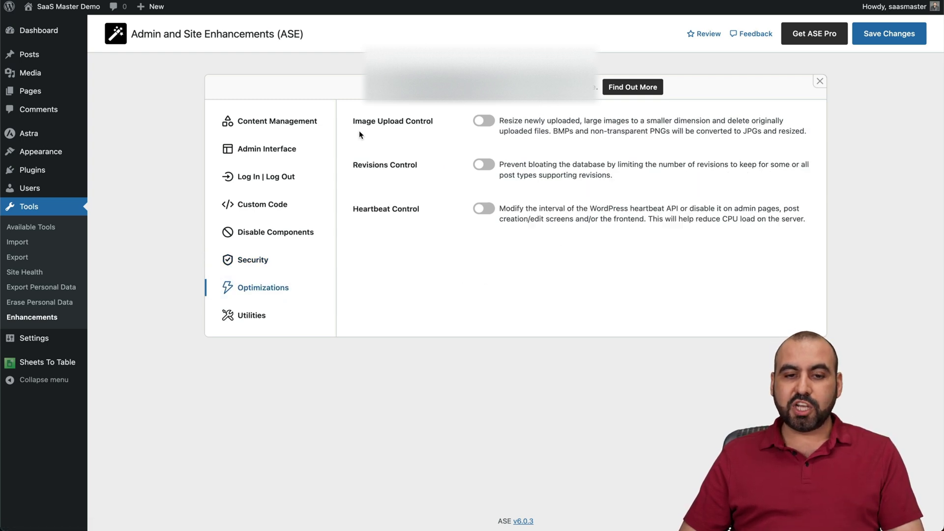
Step: Try Image Upload Control and Heartbeat Control on and off, then move to the Utilities settings
left_click(485, 122)
left_click(515, 160)
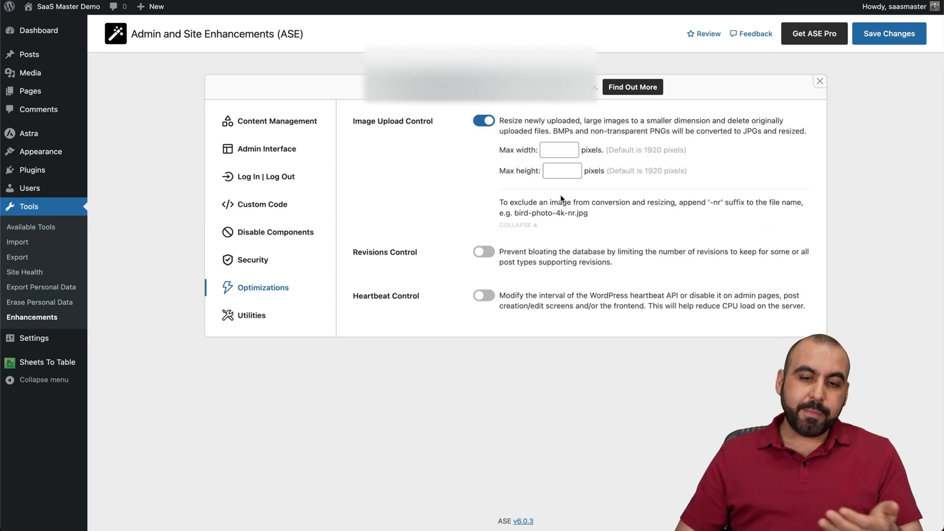
left_click(484, 122)
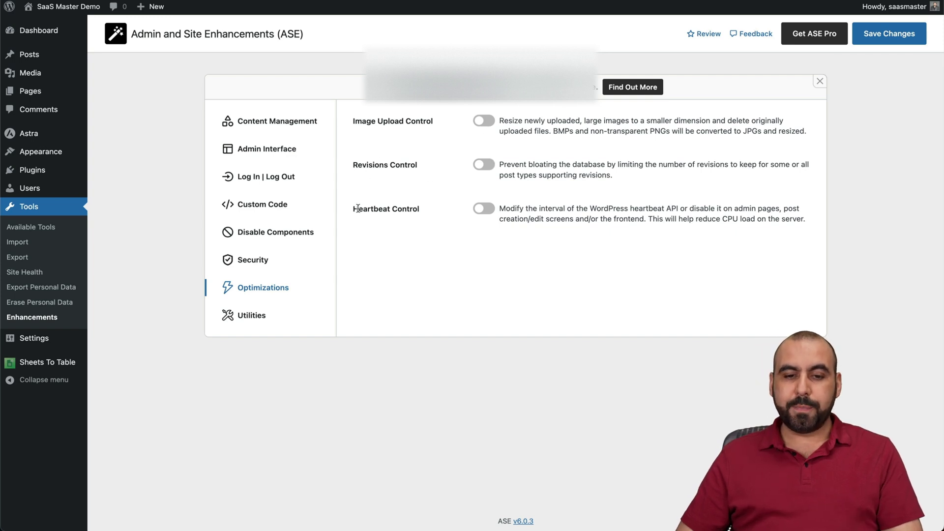
left_click(483, 210)
left_click(514, 248)
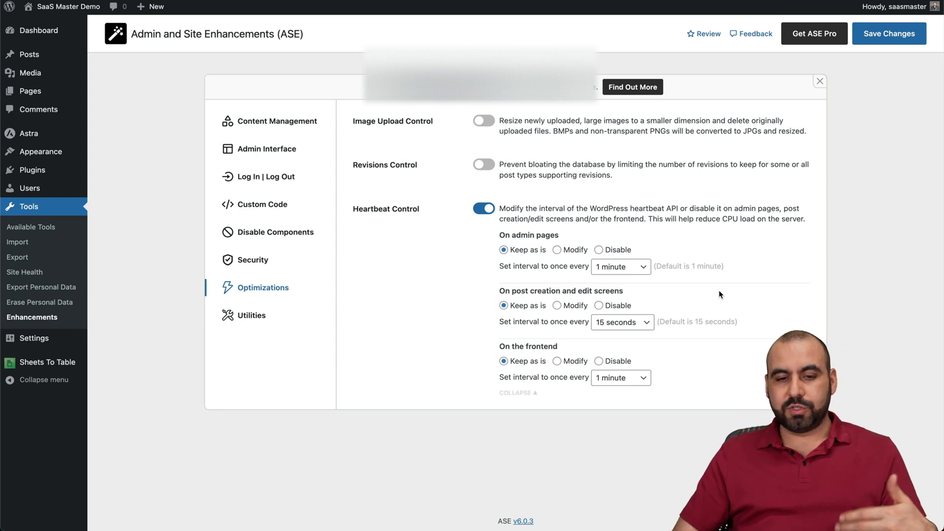
left_click(474, 212)
left_click(252, 314)
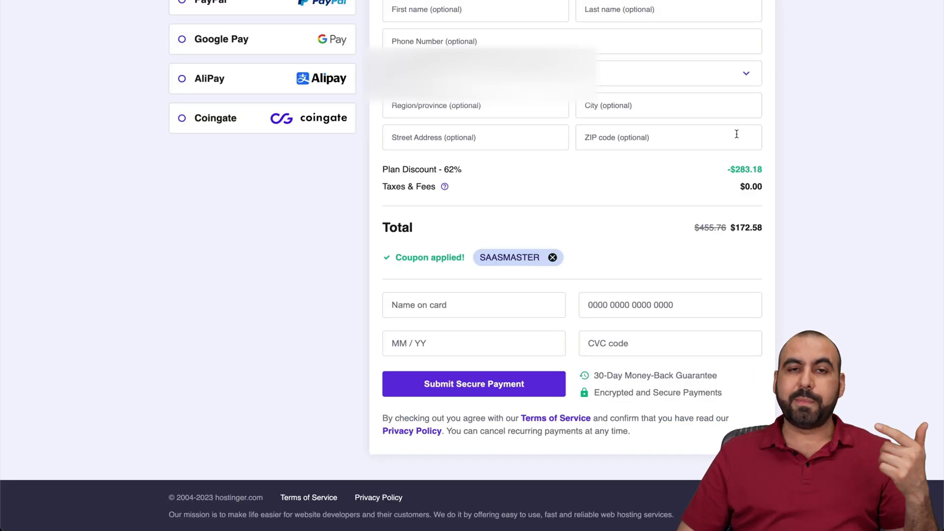
scroll(736, 133, "up", 15)
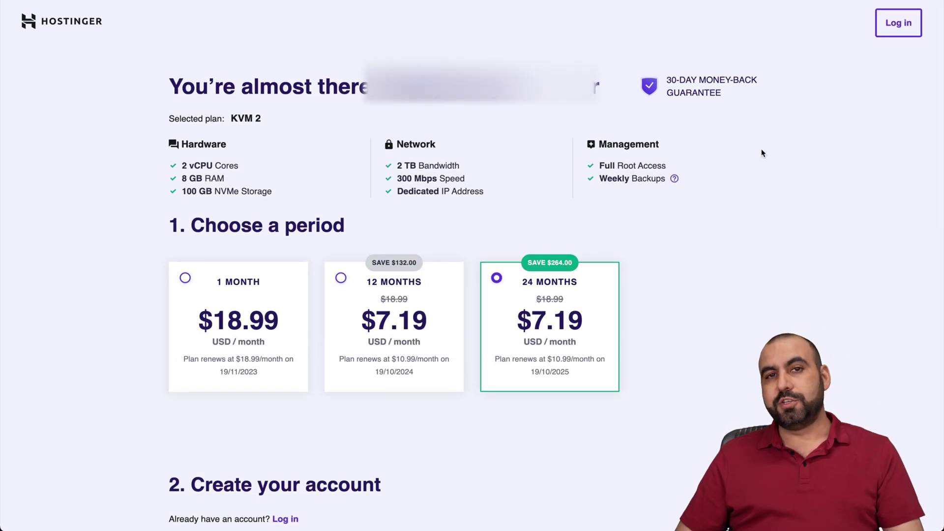